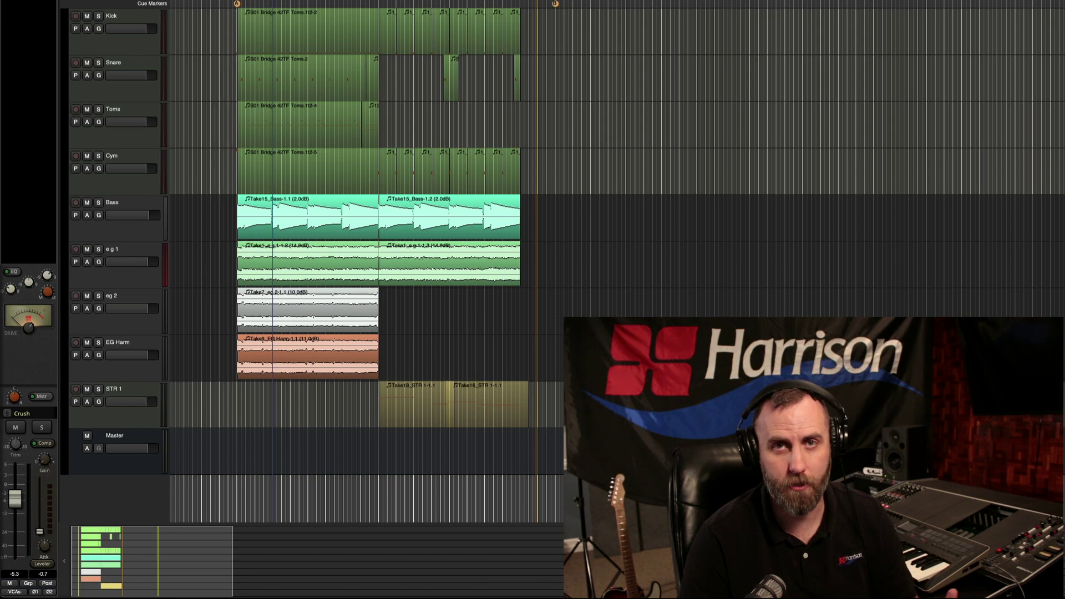
Step: Range-select the verse across all tracks and bounce it to trigger slot A and the clip library as 'Verse'
{"action": "scroll", "coordinate": [237, 31], "scroll_direction": "up", "scroll_amount": 1}
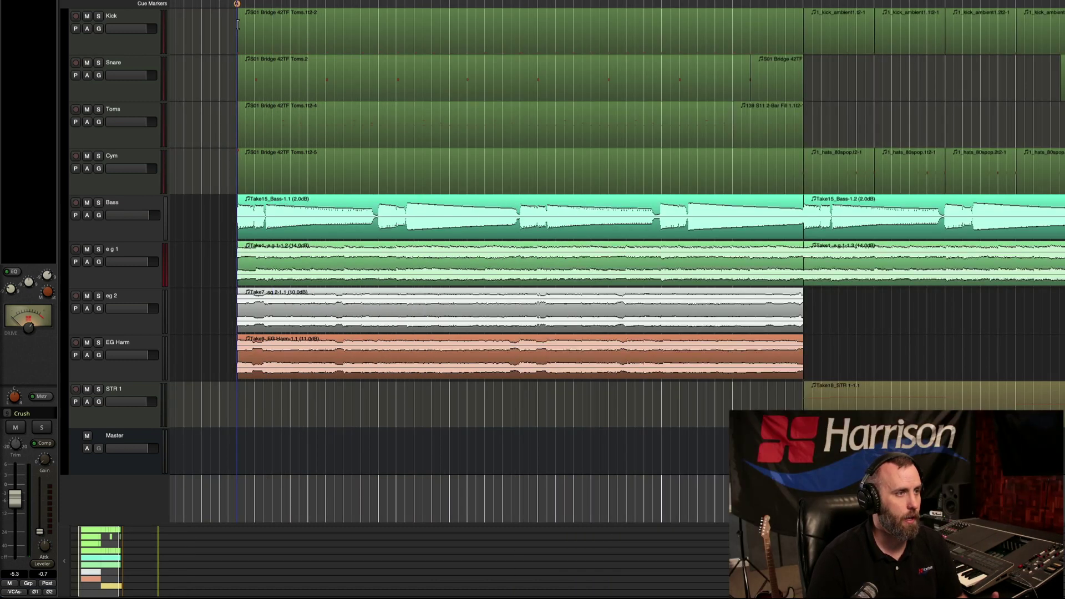
{"action": "left_click_drag", "start_coordinate": [236, 30], "coordinate": [803, 405]}
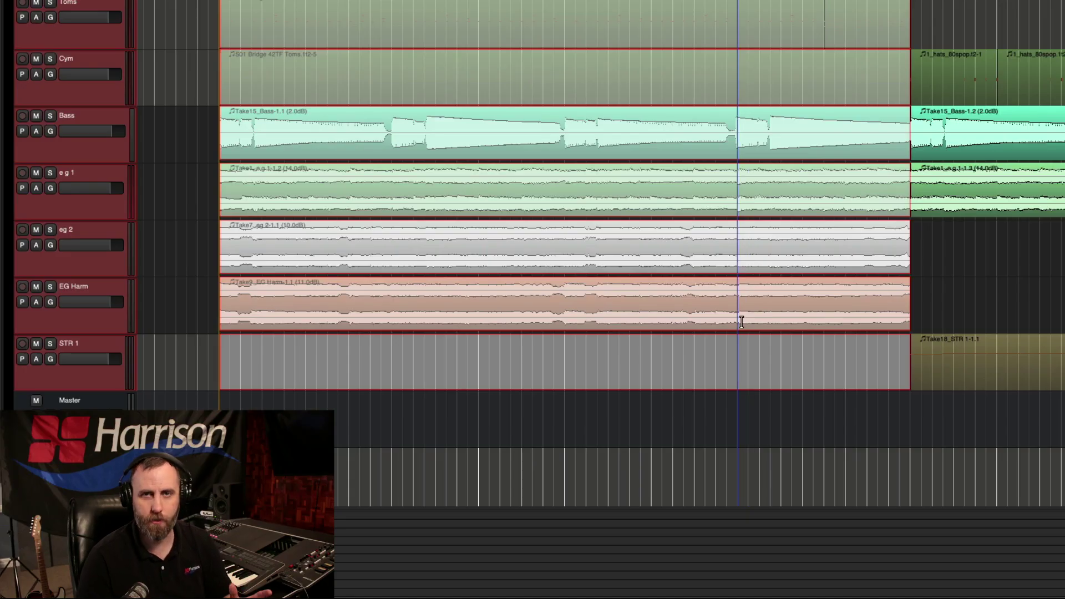
{"action": "right_click", "coordinate": [741, 322]}
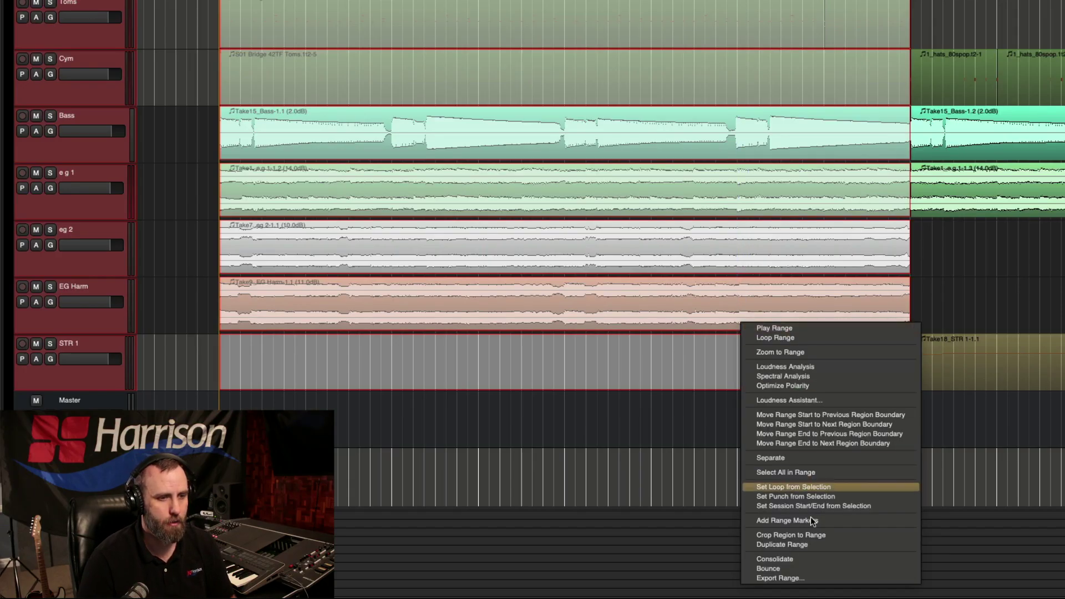
{"action": "left_click", "coordinate": [806, 568]}
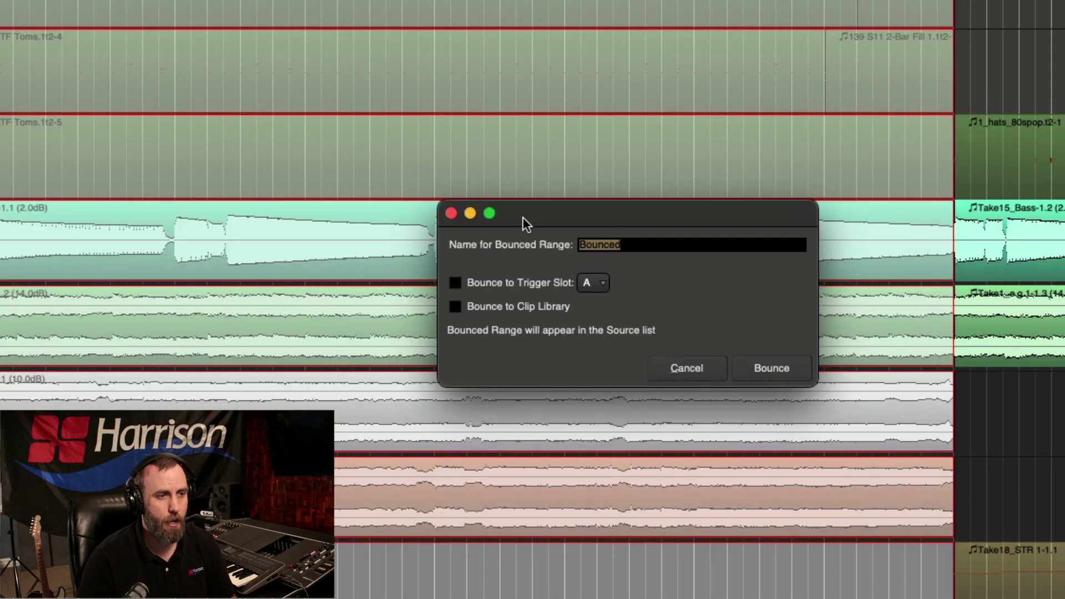
{"action": "left_click", "coordinate": [458, 281]}
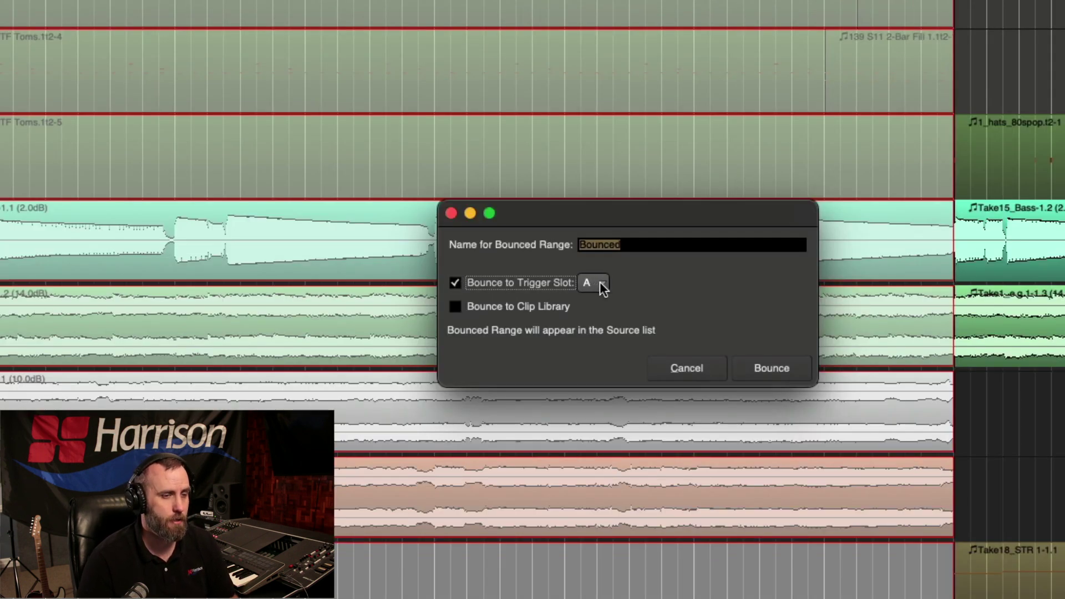
{"action": "left_click", "coordinate": [451, 311]}
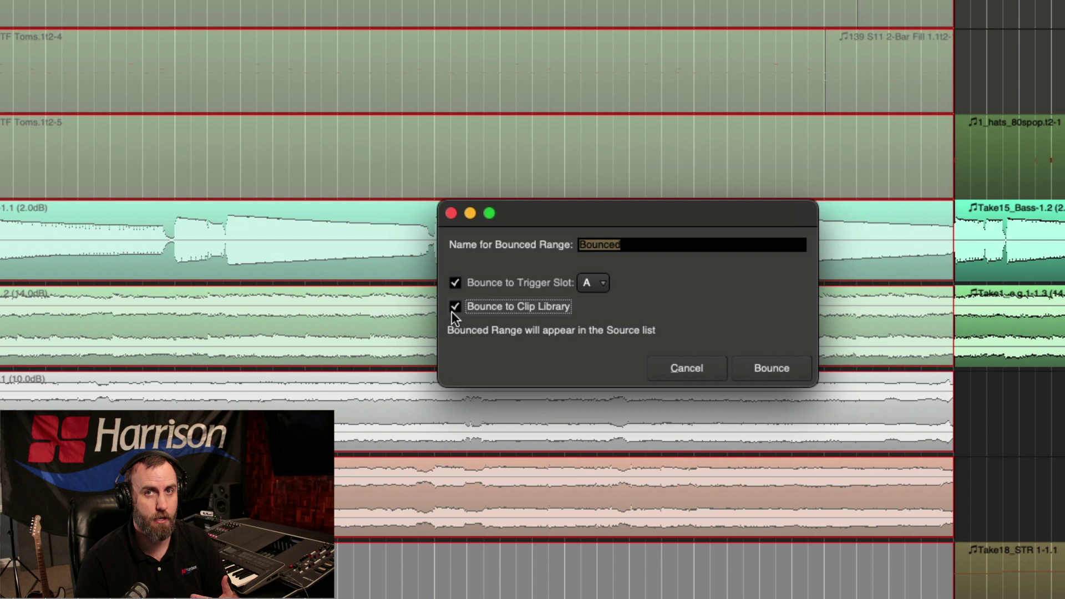
{"action": "key", "text": "Tab"}
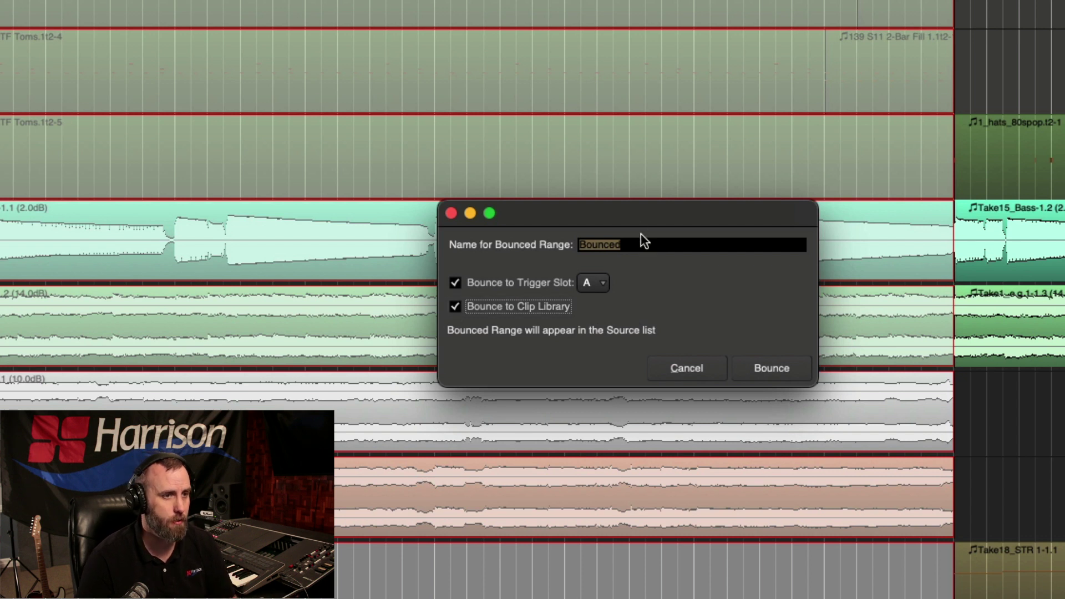
{"action": "key", "text": "BackSpace"}
{"action": "type", "text": "Verse"}
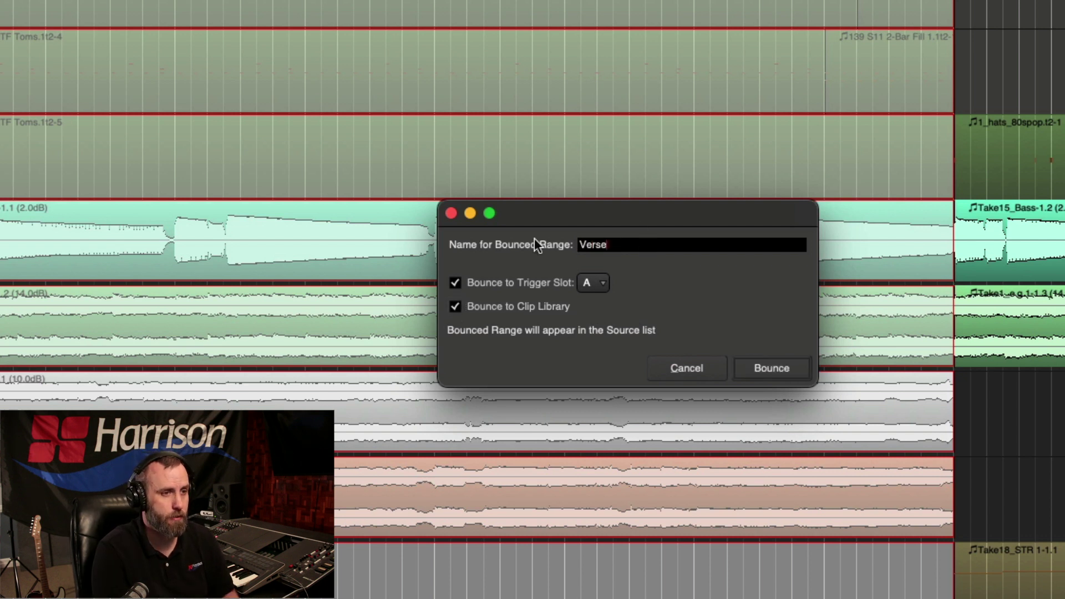
{"action": "left_click", "coordinate": [794, 372]}
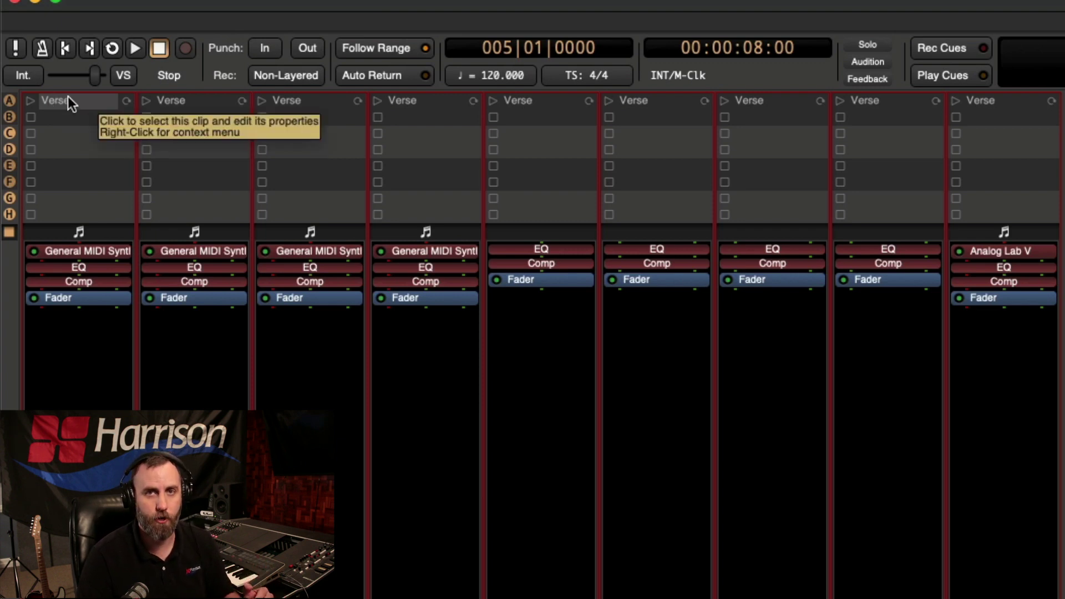
Step: Launch row A's Verse clips together, stop playback, and switch to the Mixer window
{"action": "left_click", "coordinate": [10, 100]}
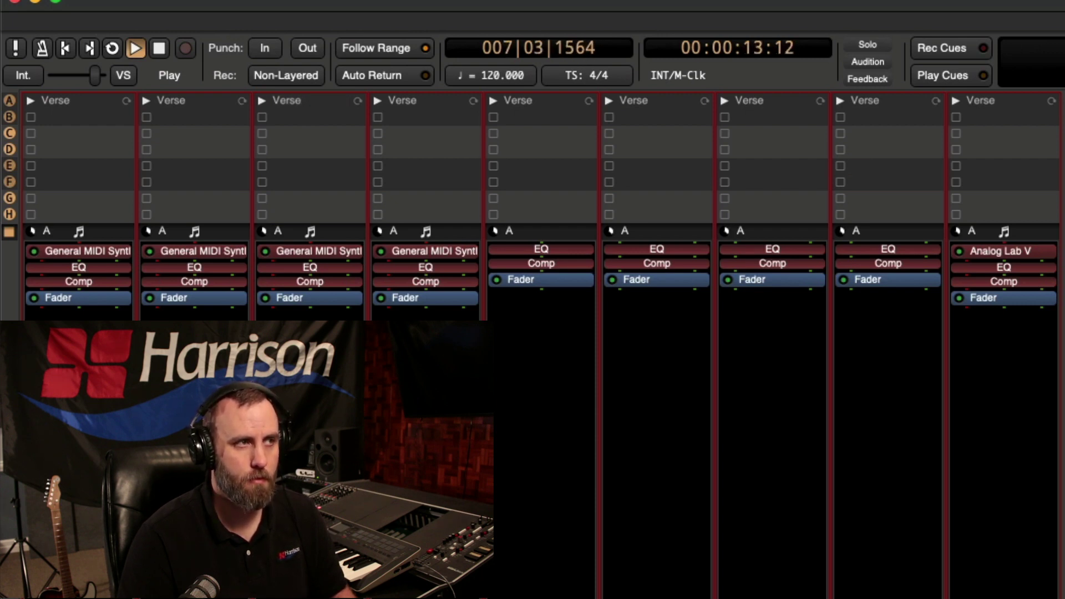
{"action": "key", "text": "space"}
{"action": "key", "text": "alt+m"}
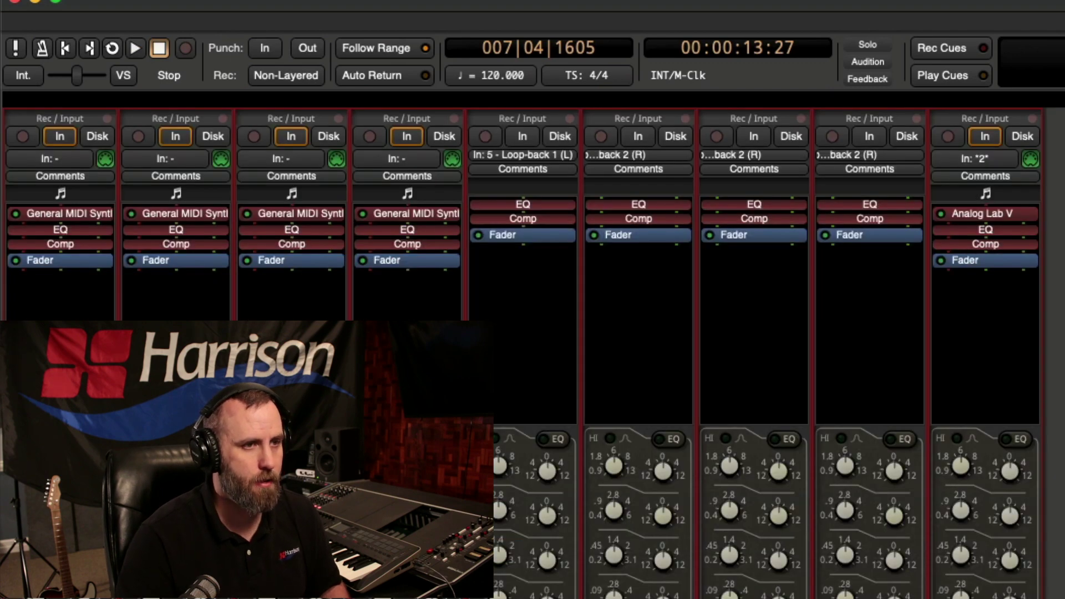
Step: Back in the editor, zoom out and range-select bars 13–21 across all tracks
{"action": "key", "text": "alt+e"}
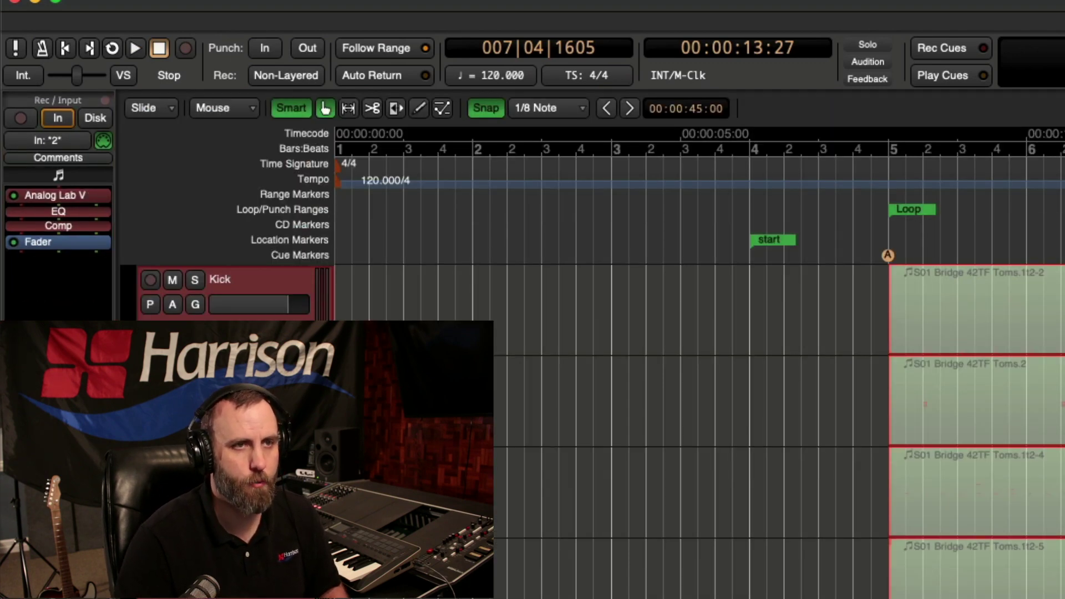
{"action": "key", "text": "minus"}
{"action": "key", "text": "Escape"}
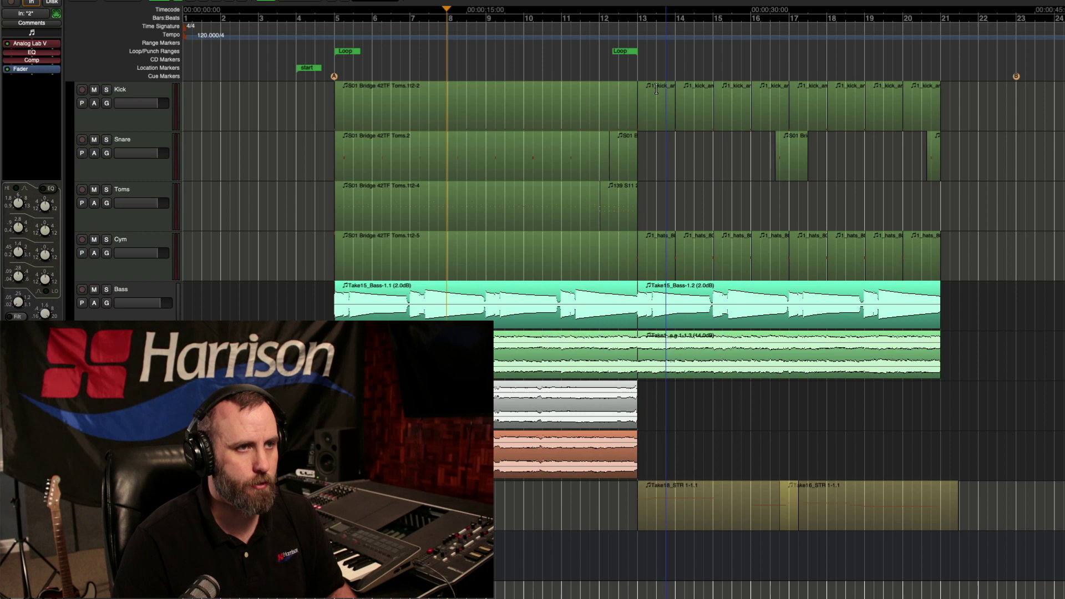
{"action": "left_click_drag", "start_coordinate": [638, 96], "coordinate": [941, 497]}
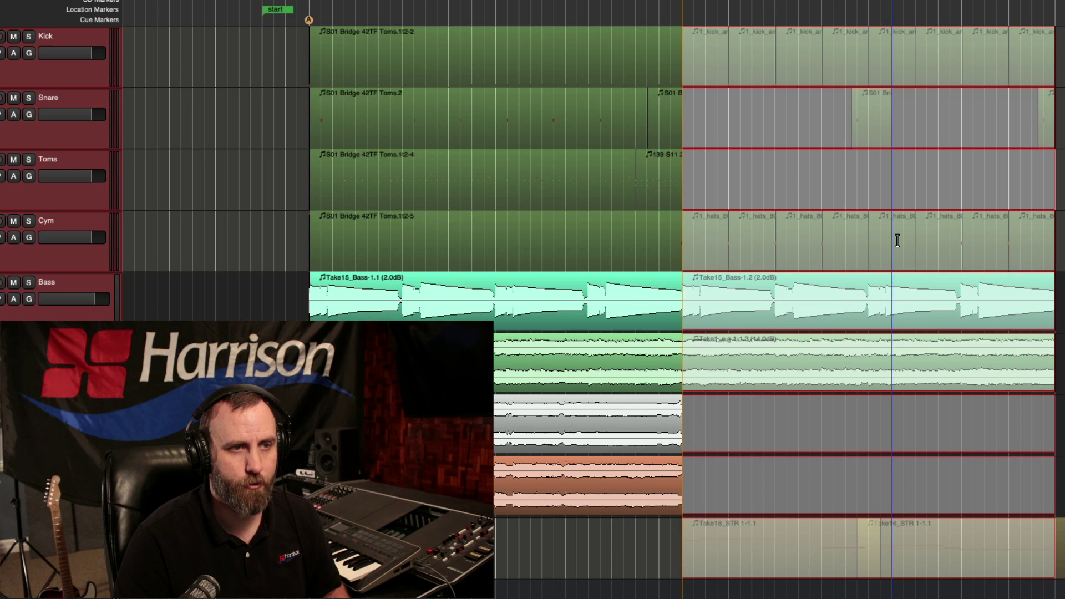
Step: Bounce the selected range to trigger slot B and the clip library as a clip named 'BD'
{"action": "right_click", "coordinate": [897, 240]}
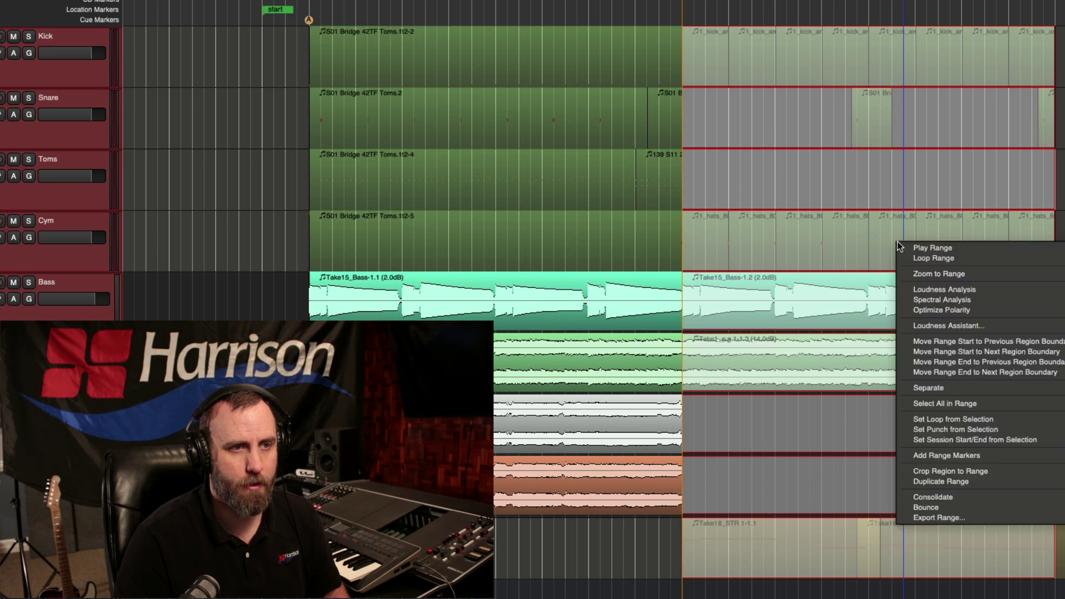
{"action": "left_click", "coordinate": [950, 505]}
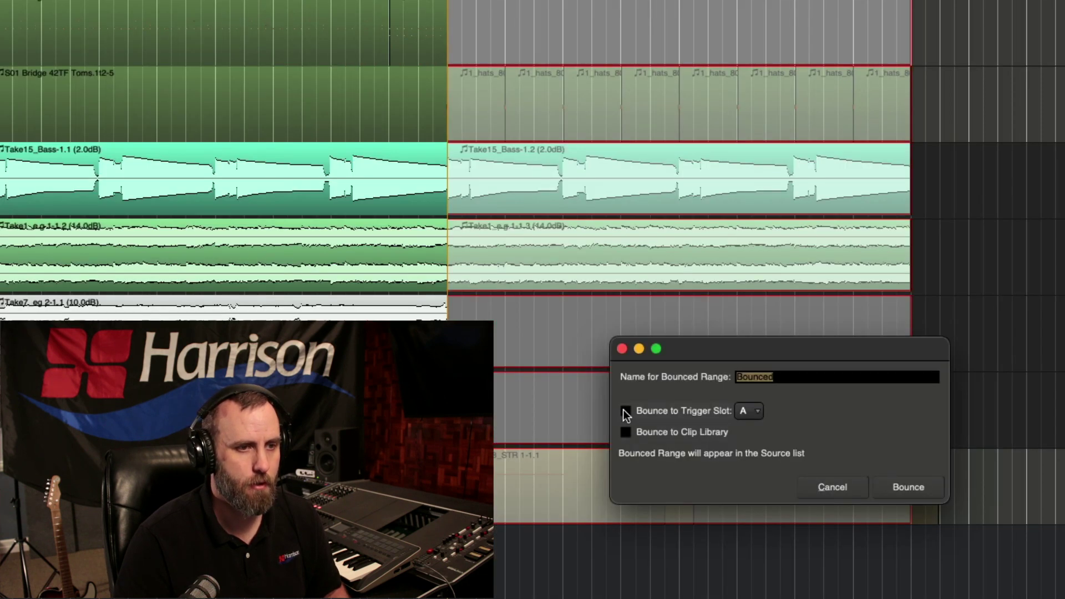
{"action": "left_click", "coordinate": [824, 486]}
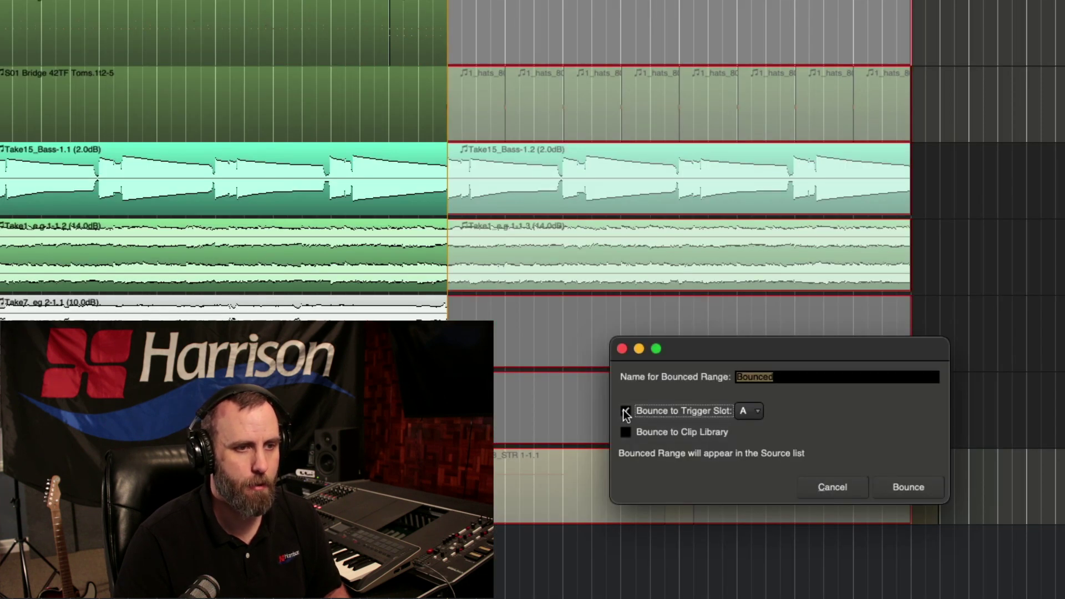
{"action": "left_click", "coordinate": [625, 411]}
{"action": "left_click", "coordinate": [741, 415]}
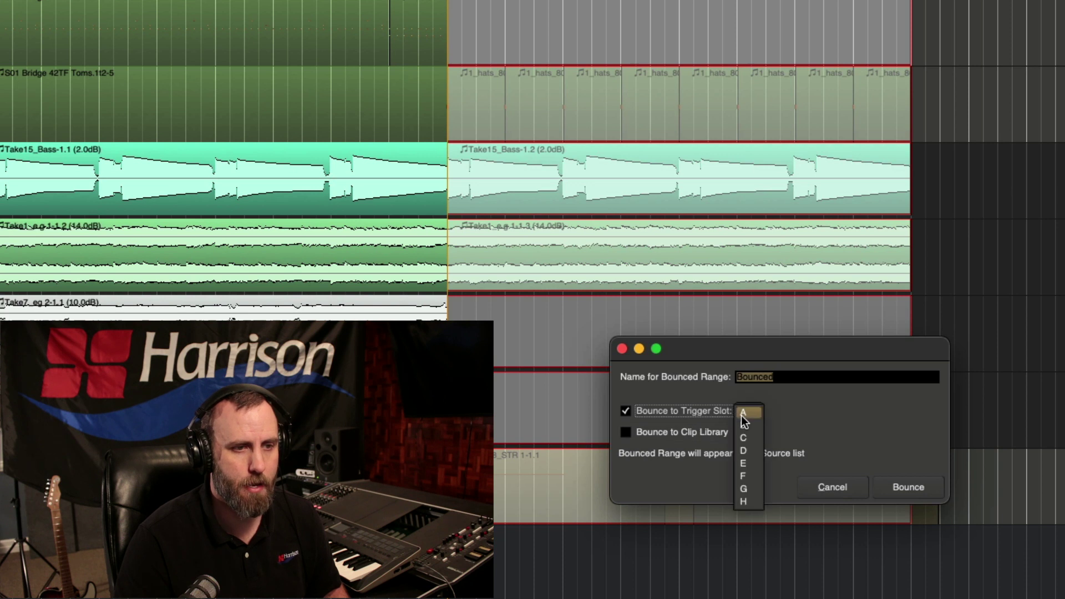
{"action": "left_click", "coordinate": [743, 425]}
{"action": "left_click", "coordinate": [625, 434]}
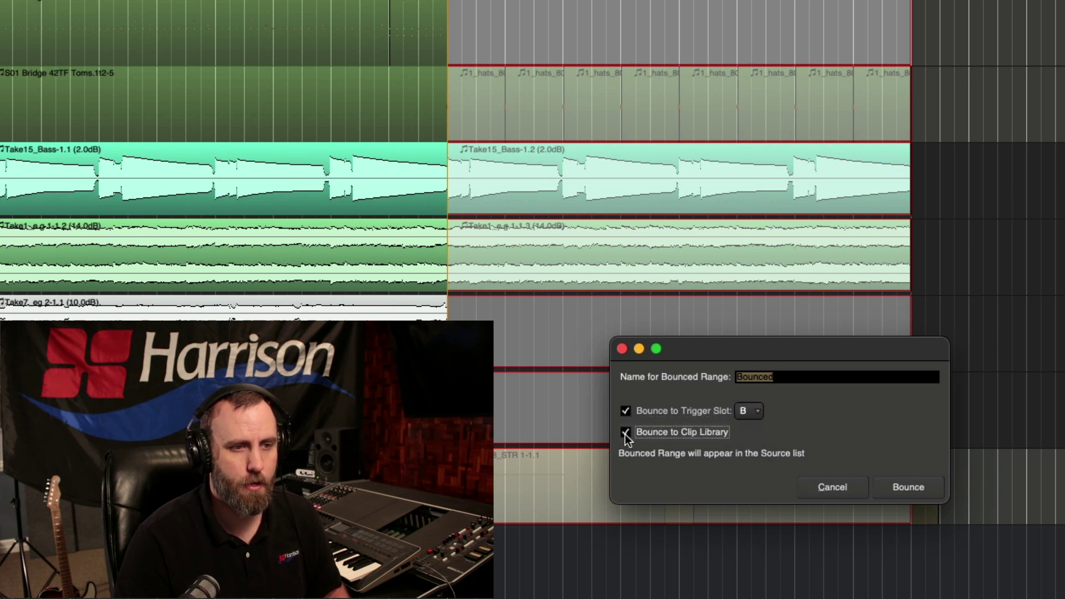
{"action": "left_click", "coordinate": [793, 375]}
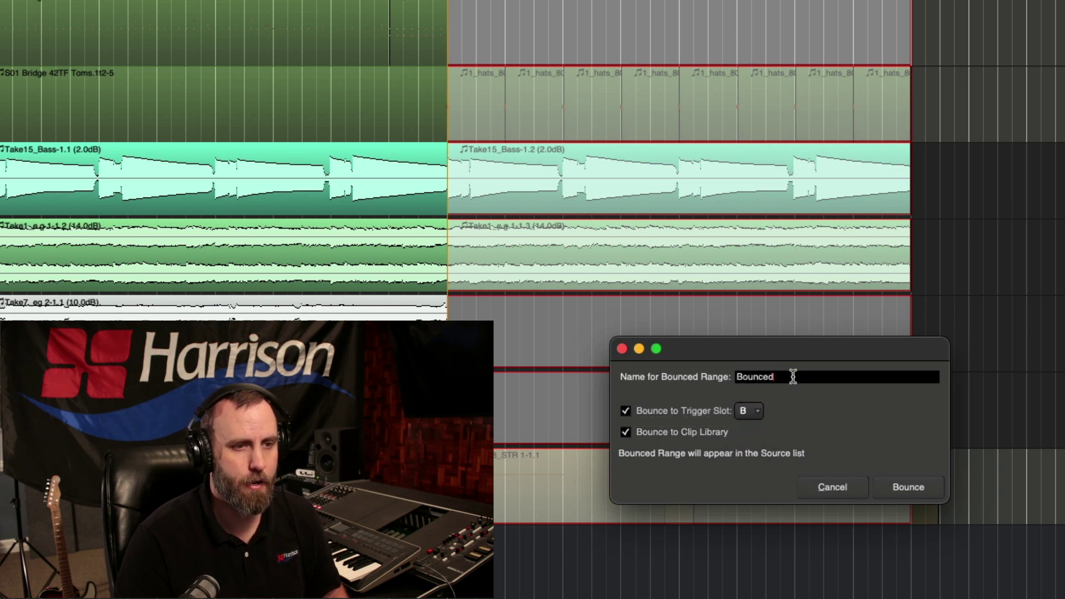
{"action": "type", "text": "BD"}
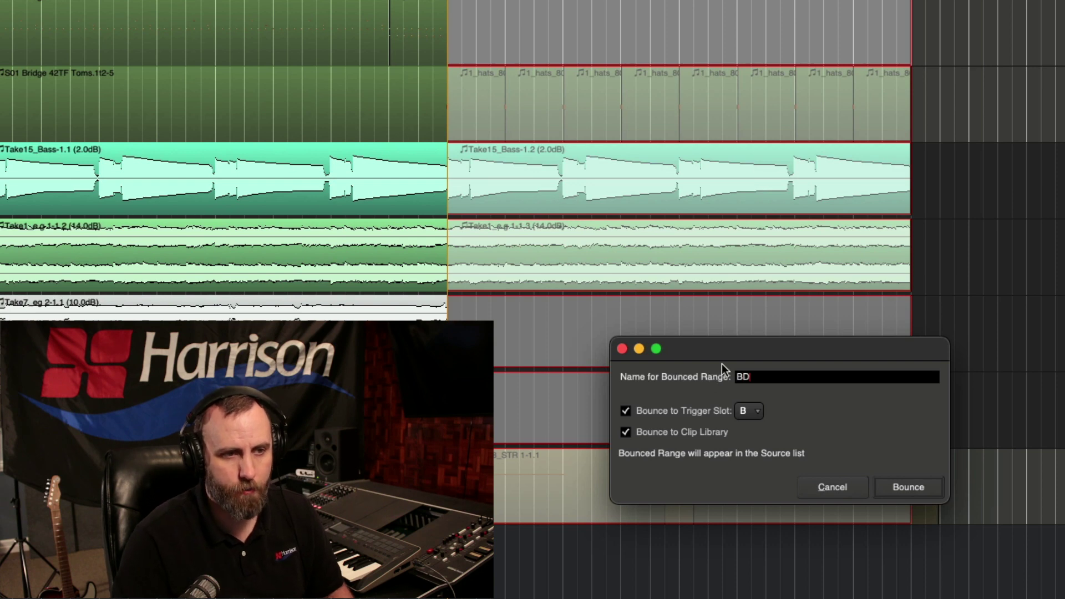
{"action": "left_click", "coordinate": [917, 487]}
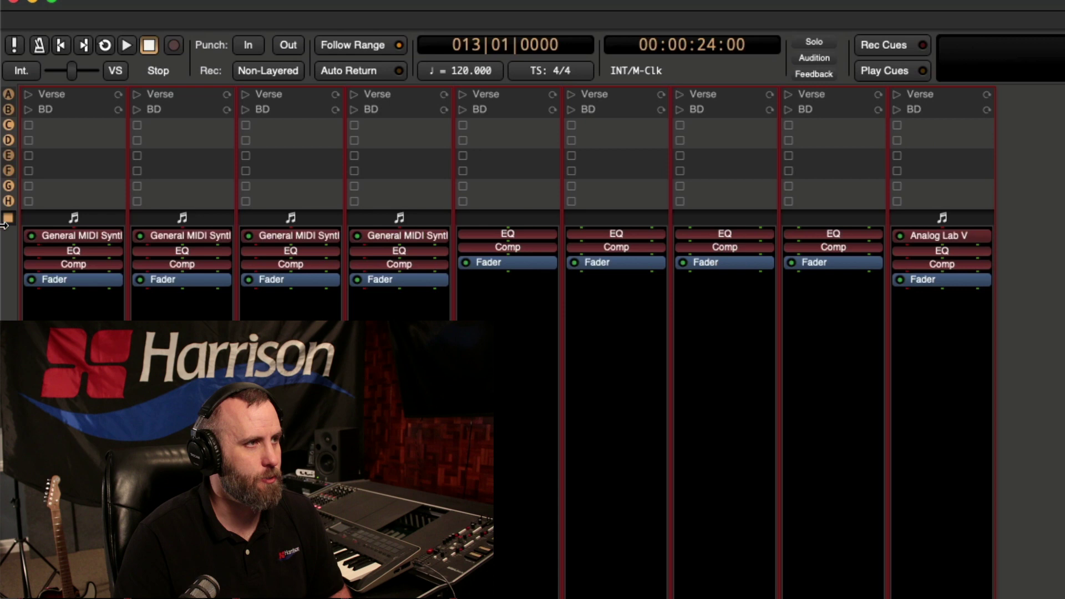
Step: Launch row B's BD clips on the cue page, then stop playback
{"action": "left_click", "coordinate": [8, 111]}
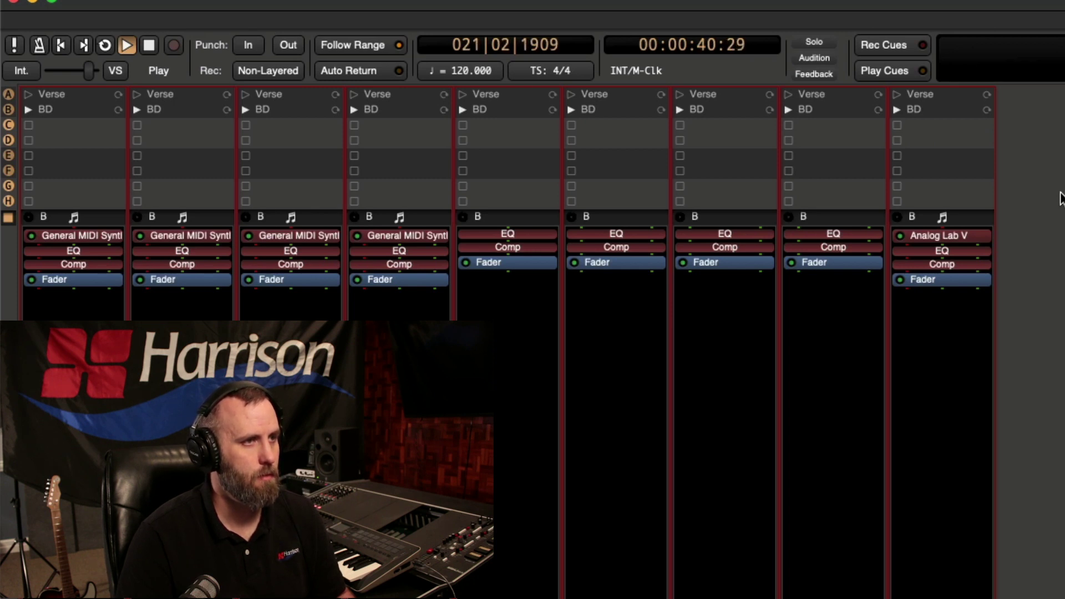
{"action": "key", "text": "space"}
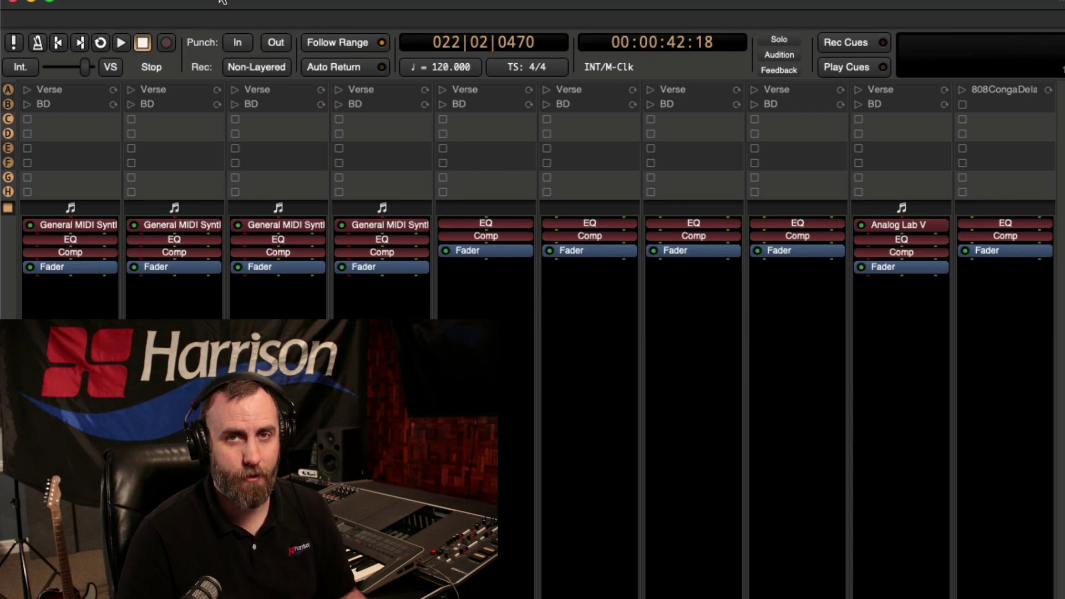
{"action": "left_click", "coordinate": [8, 90]}
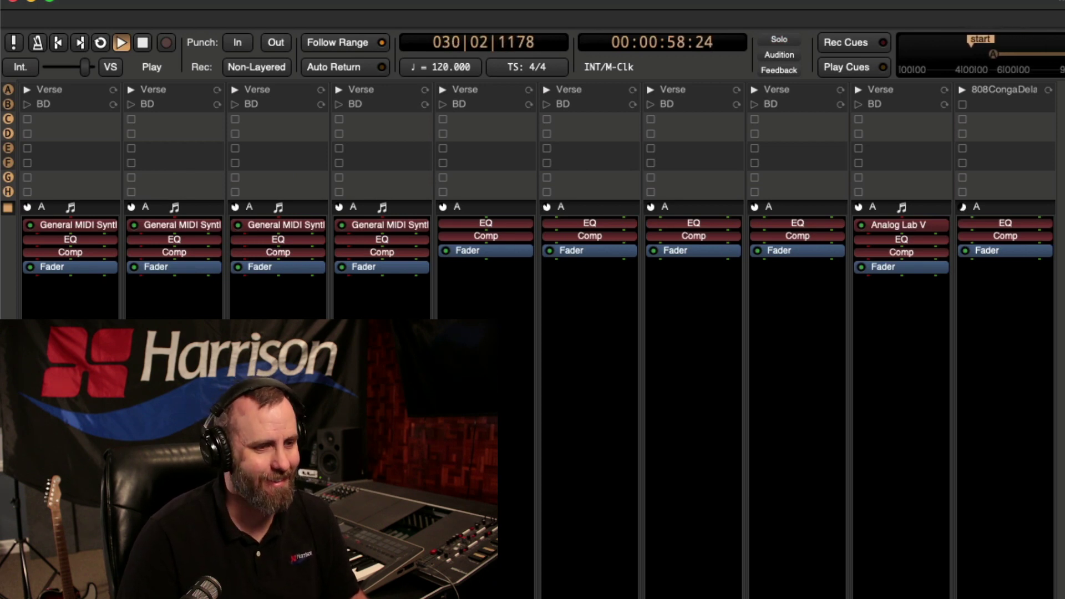
{"action": "key", "text": "space"}
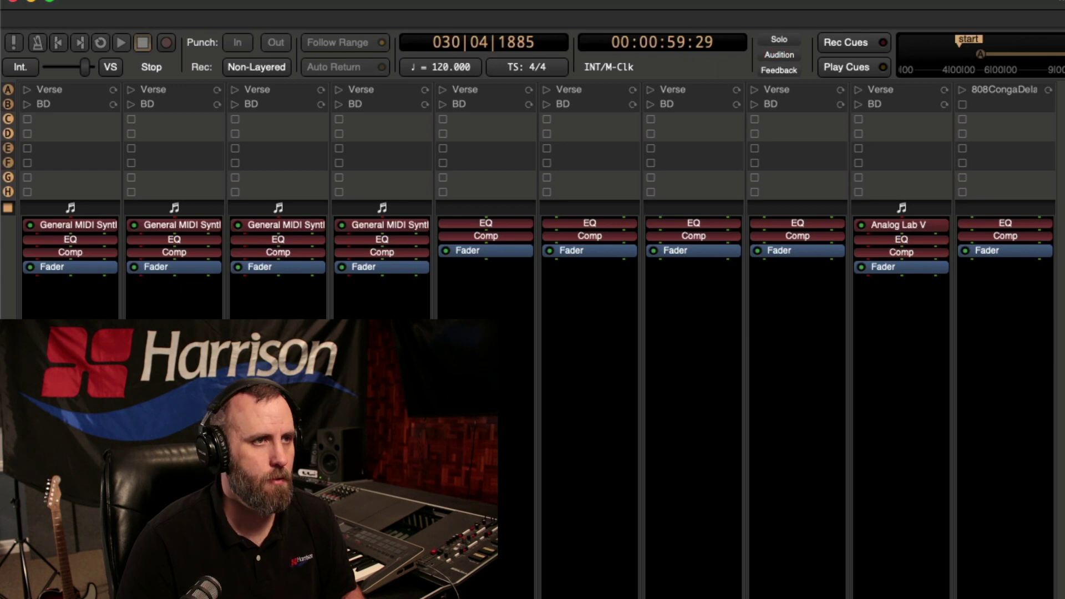
Step: Drop the RezoGroove2 clip into the last track's slot B, then play and stop row B
{"action": "left_click_drag", "start_coordinate": [1062, 144], "coordinate": [1006, 108]}
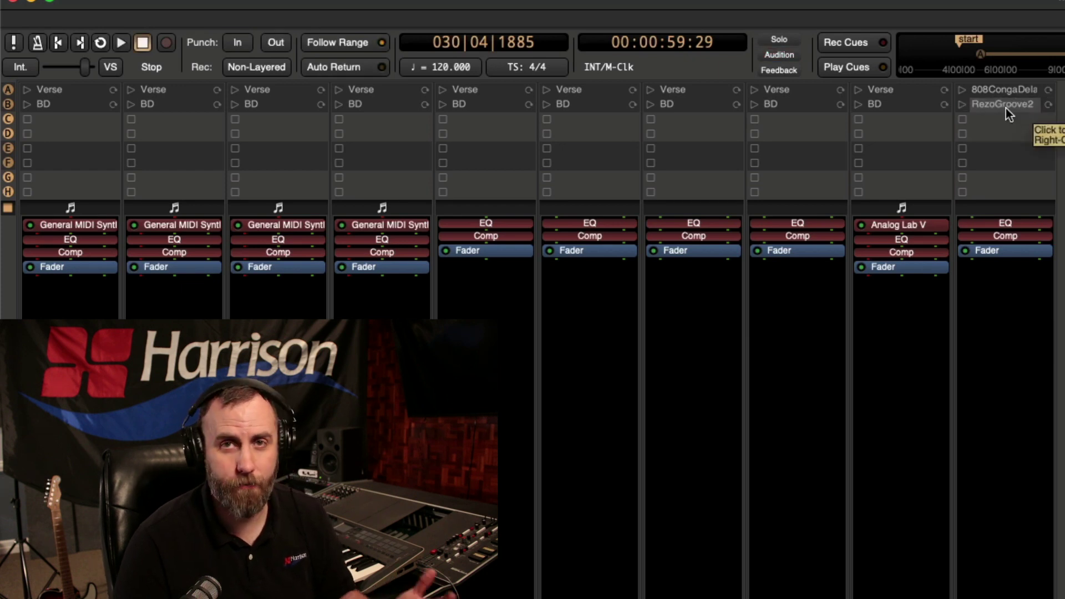
{"action": "key", "text": "space"}
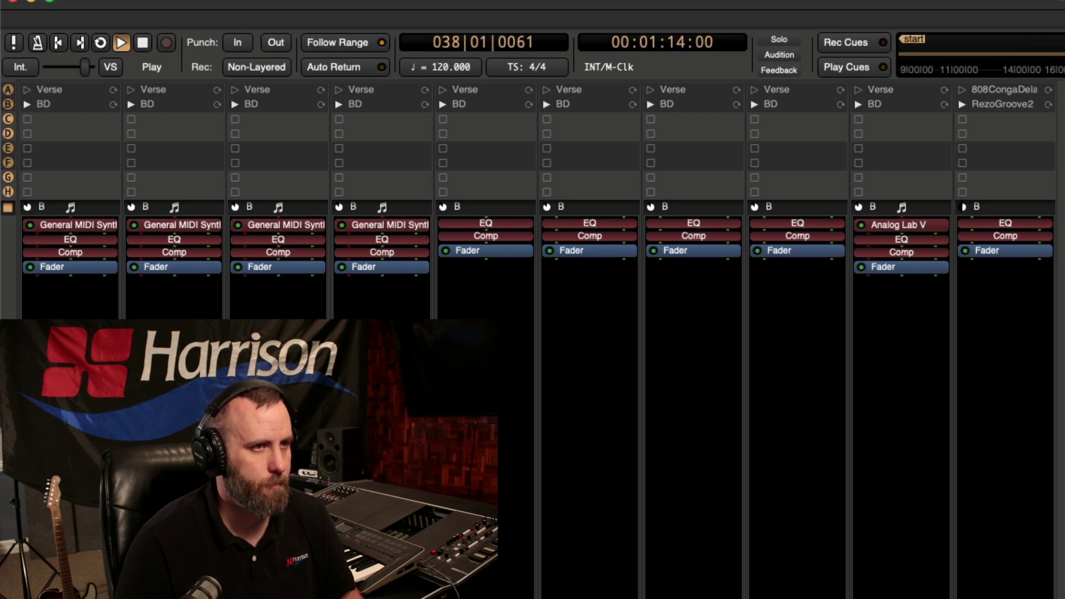
{"action": "key", "text": "space"}
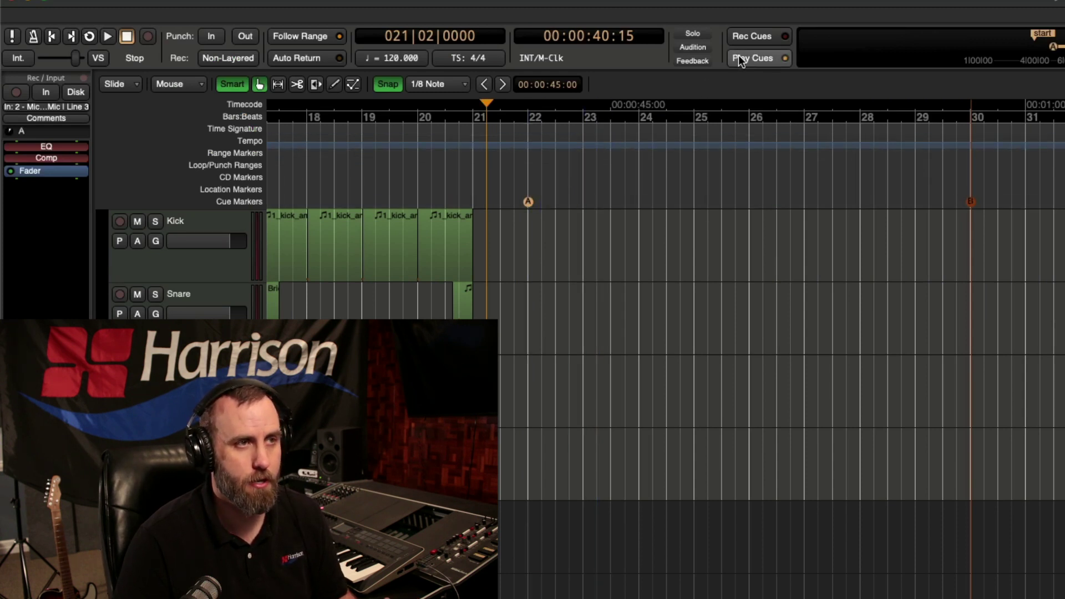
Step: Start playback from bar 21, just before cue marker A at bar 22
{"action": "left_click", "coordinate": [499, 190]}
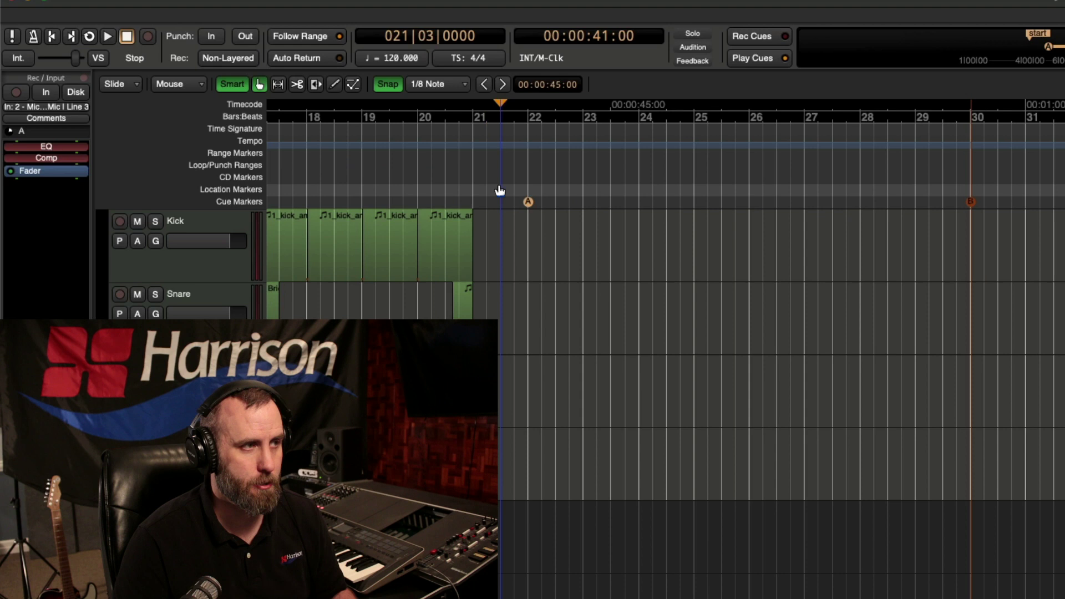
{"action": "key", "text": "space"}
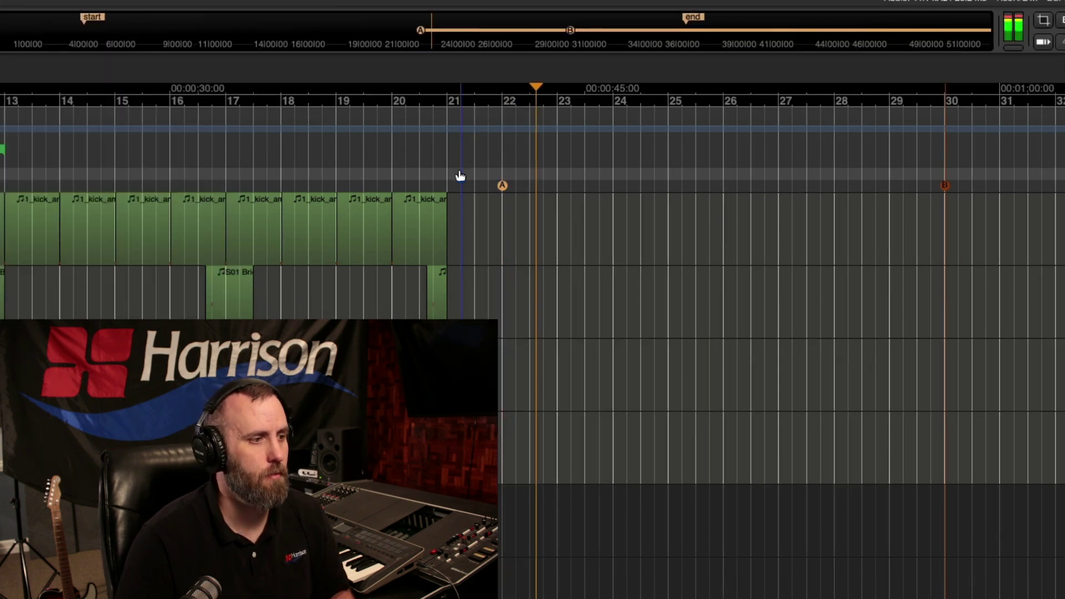